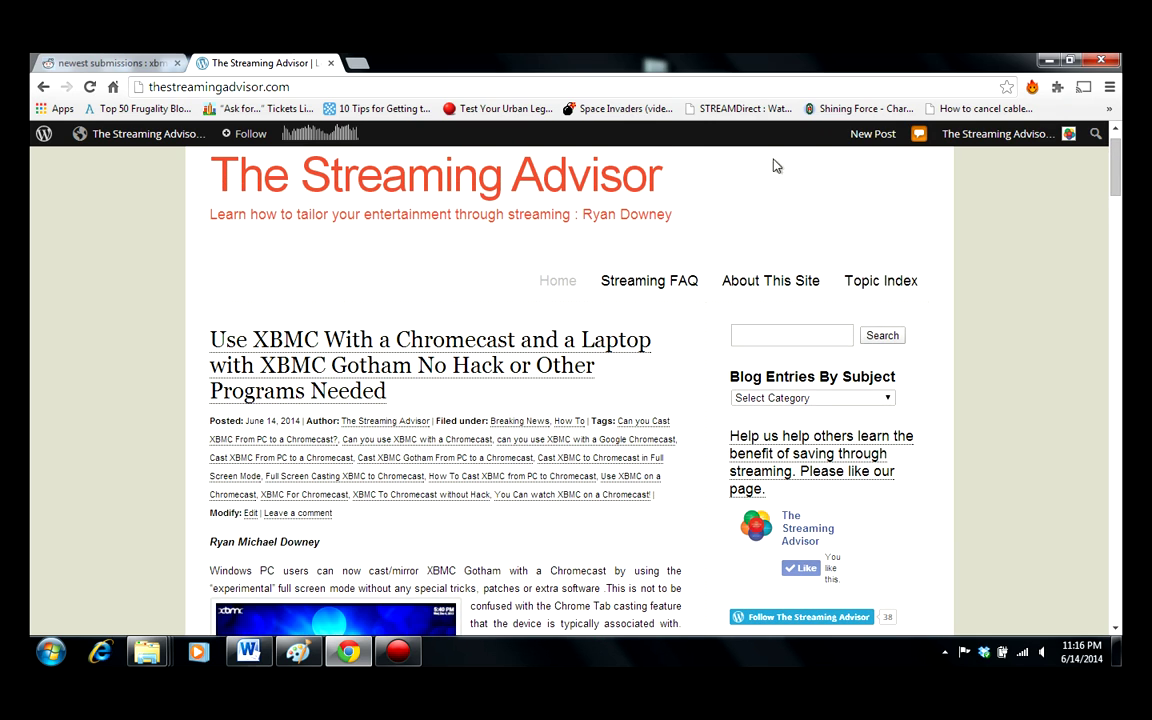
Step: Reload The Streaming Advisor blog and open the 'Use XBMC With a Chromecast' post
{"action": "left_click", "coordinate": [550, 163]}
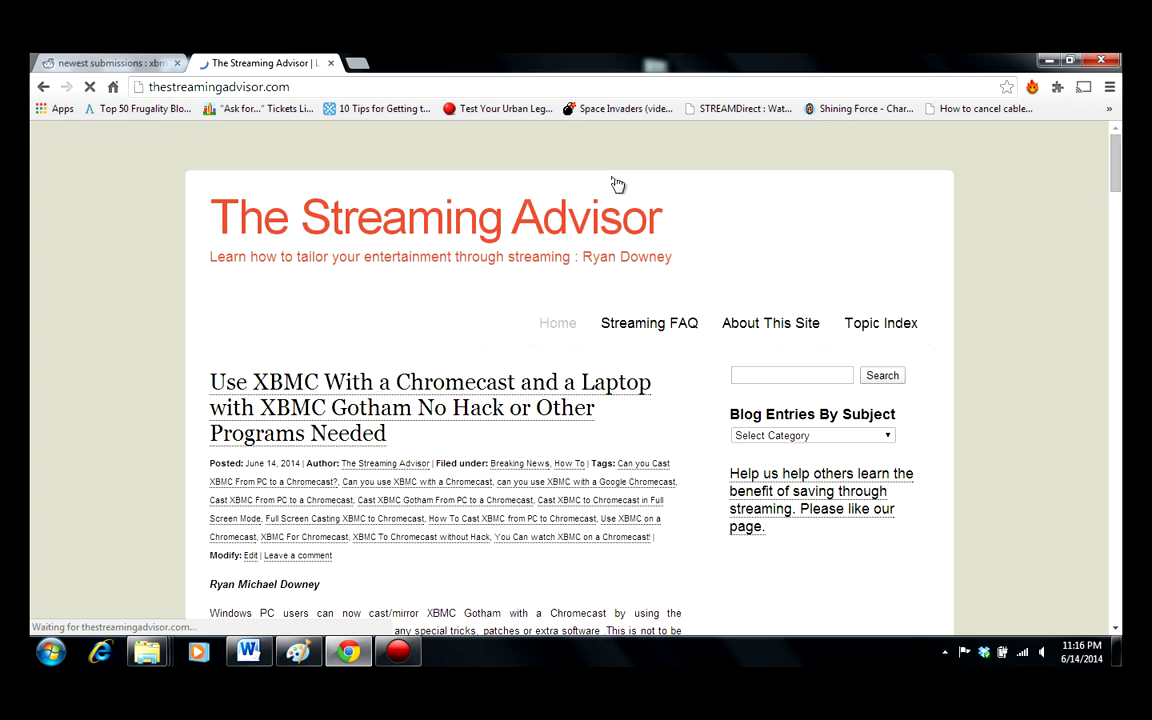
{"action": "left_click_drag", "start_coordinate": [1117, 163], "coordinate": [1119, 181]}
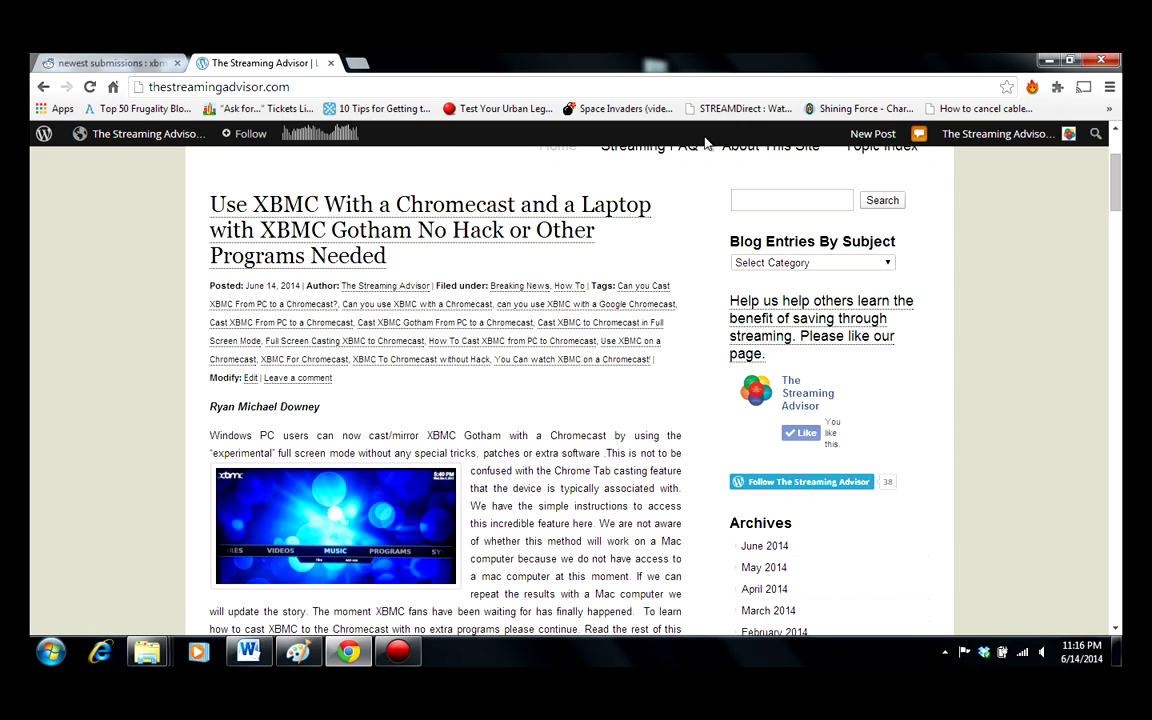
{"action": "left_click", "coordinate": [575, 213]}
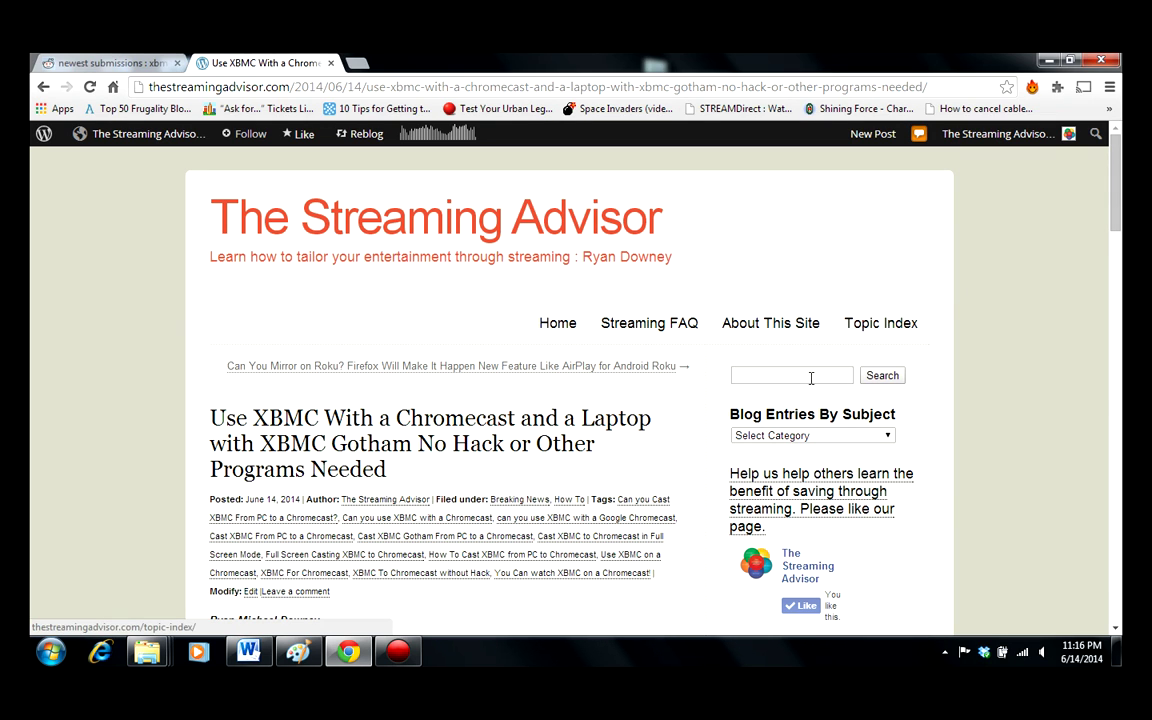
Step: Search the blog for 'use XBMC with a chromecast'
{"action": "left_click", "coordinate": [797, 376]}
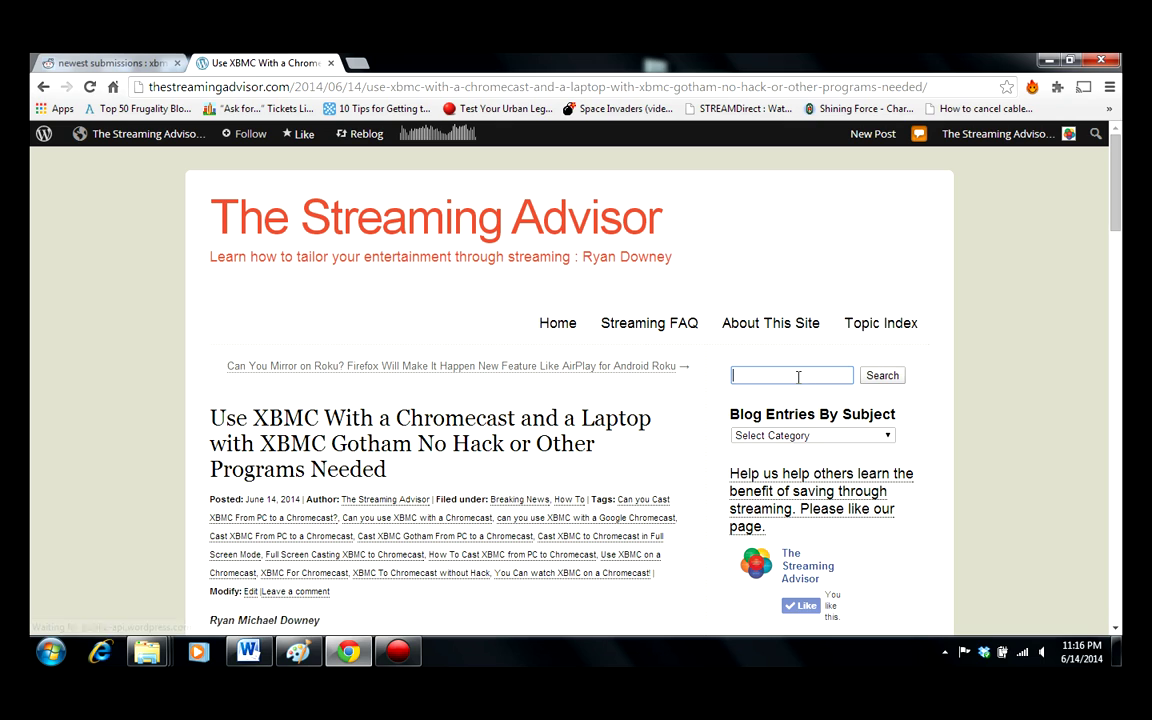
{"action": "type", "text": "use XBMC with a ch"}
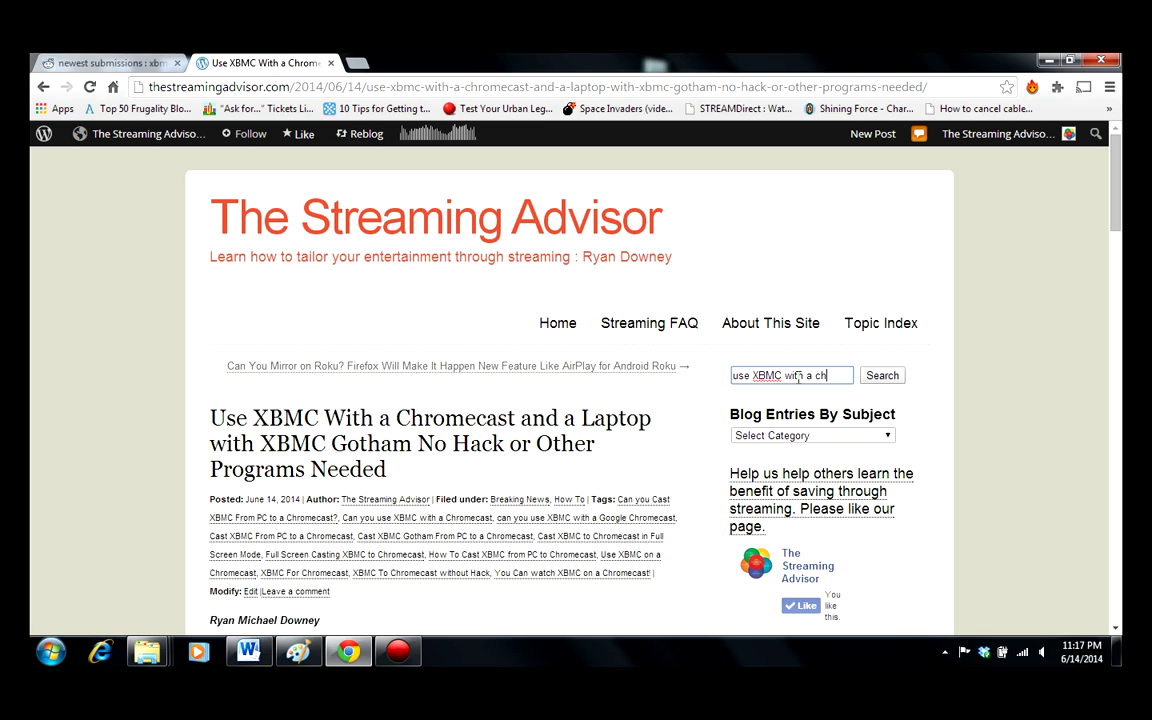
{"action": "type", "text": "cast"}
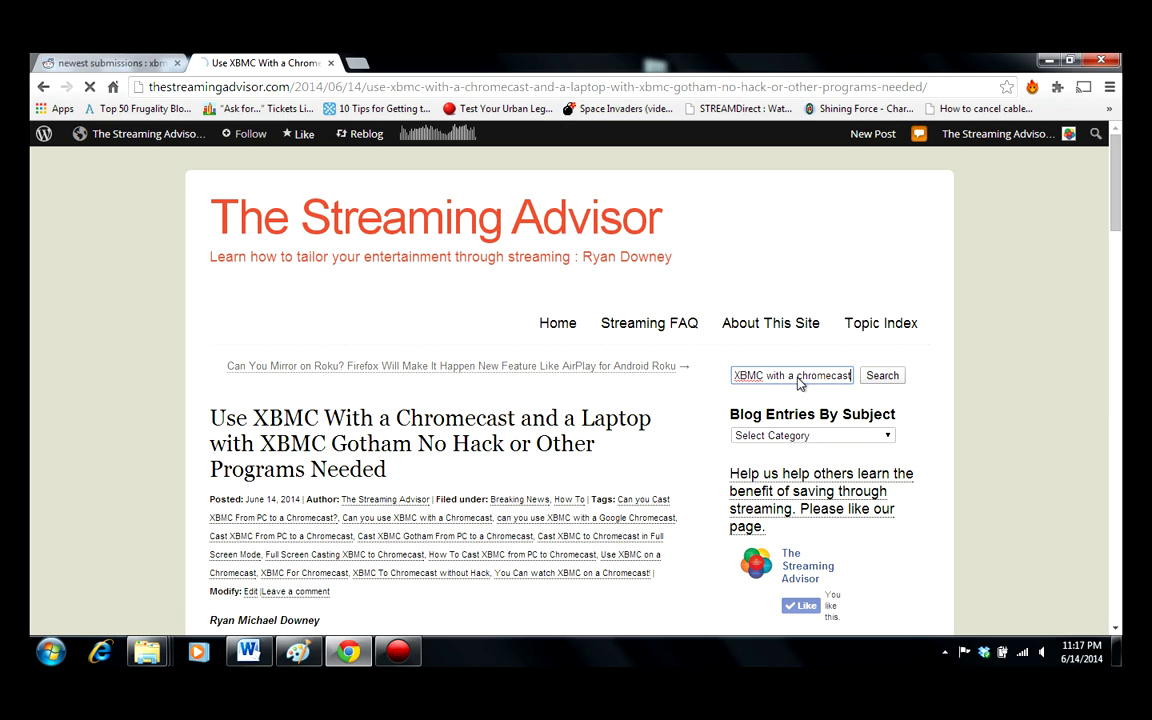
{"action": "key", "text": "Return"}
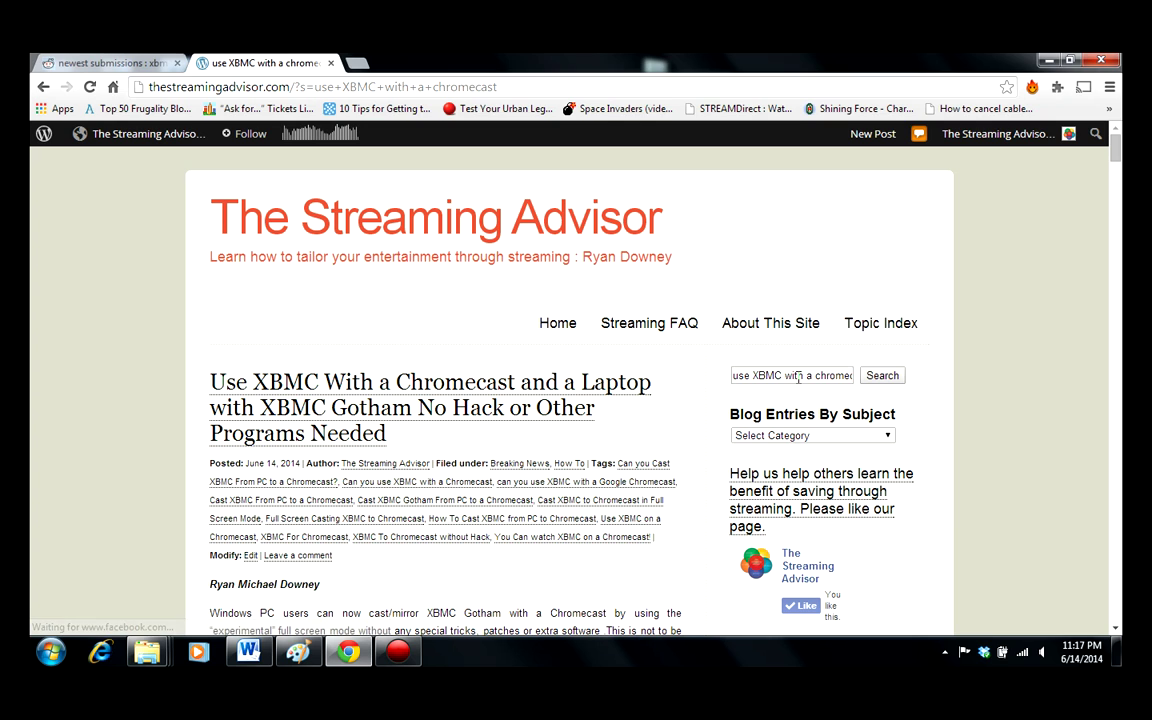
Step: Open the XBMC Gotham Chromecast post from the results and scroll to its 'What you need' list and full-screen casting steps
{"action": "scroll", "coordinate": [535, 215], "scroll_direction": "down", "scroll_amount": 2}
{"action": "left_click", "coordinate": [535, 215]}
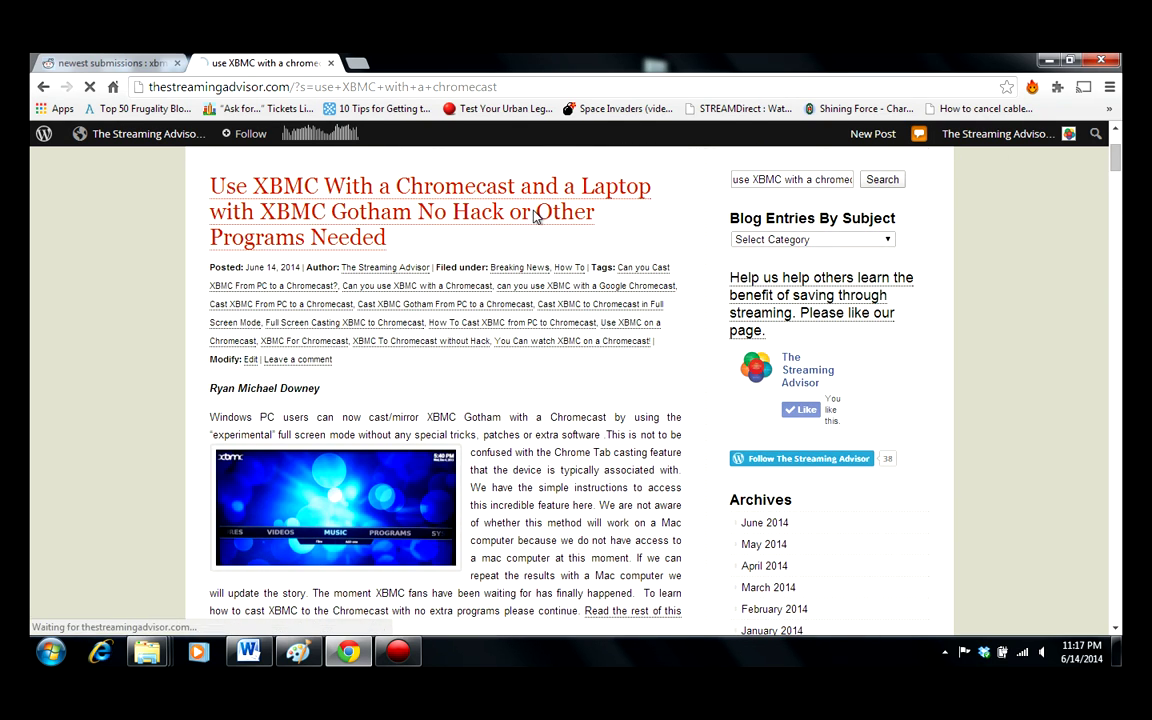
{"action": "left_click_drag", "start_coordinate": [1116, 181], "coordinate": [1116, 263]}
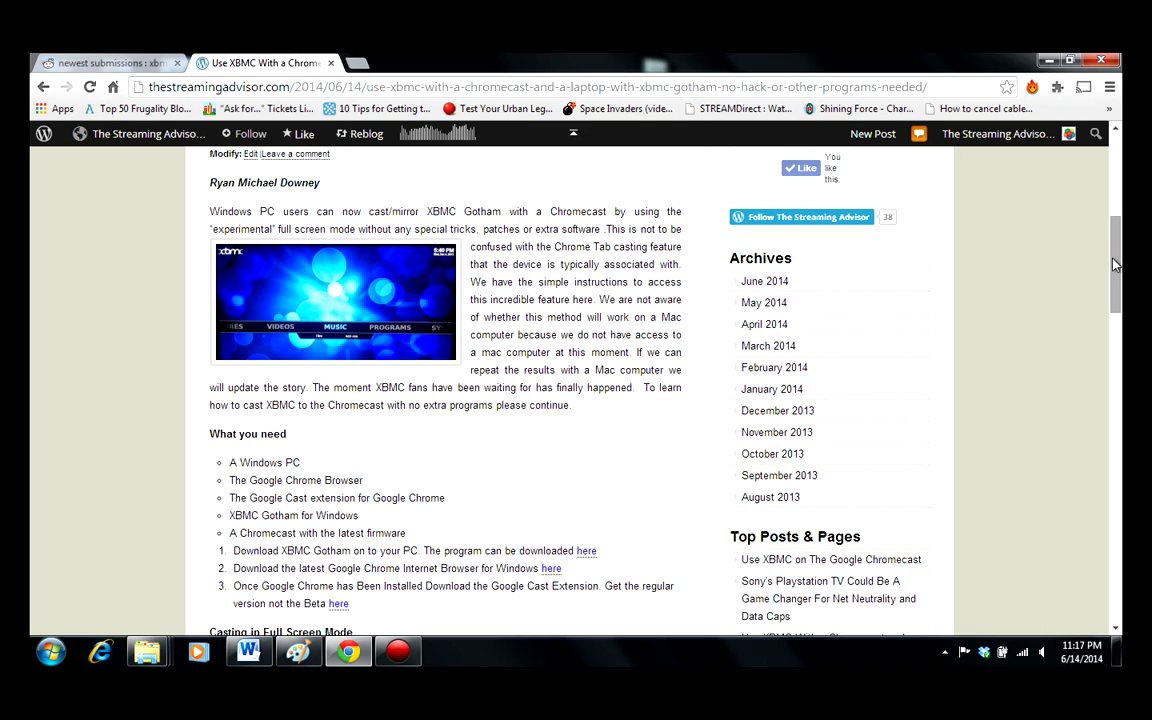
{"action": "left_click_drag", "start_coordinate": [1116, 263], "coordinate": [1116, 306]}
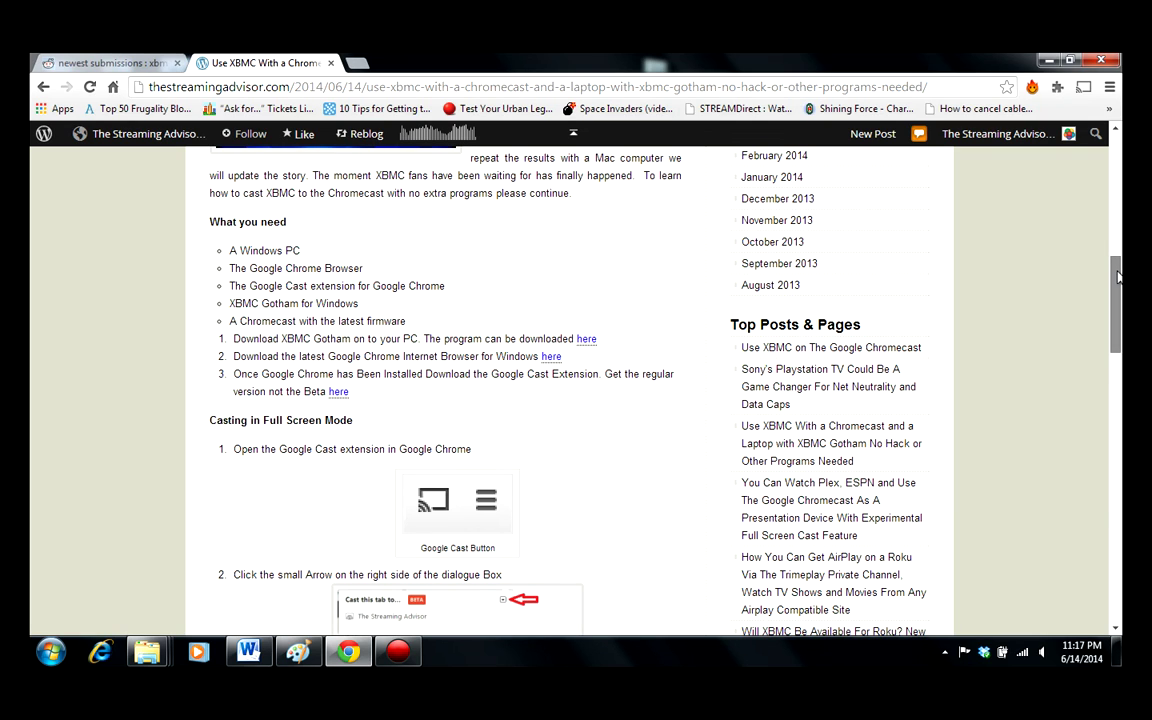
{"action": "left_click_drag", "start_coordinate": [1118, 276], "coordinate": [1118, 289]}
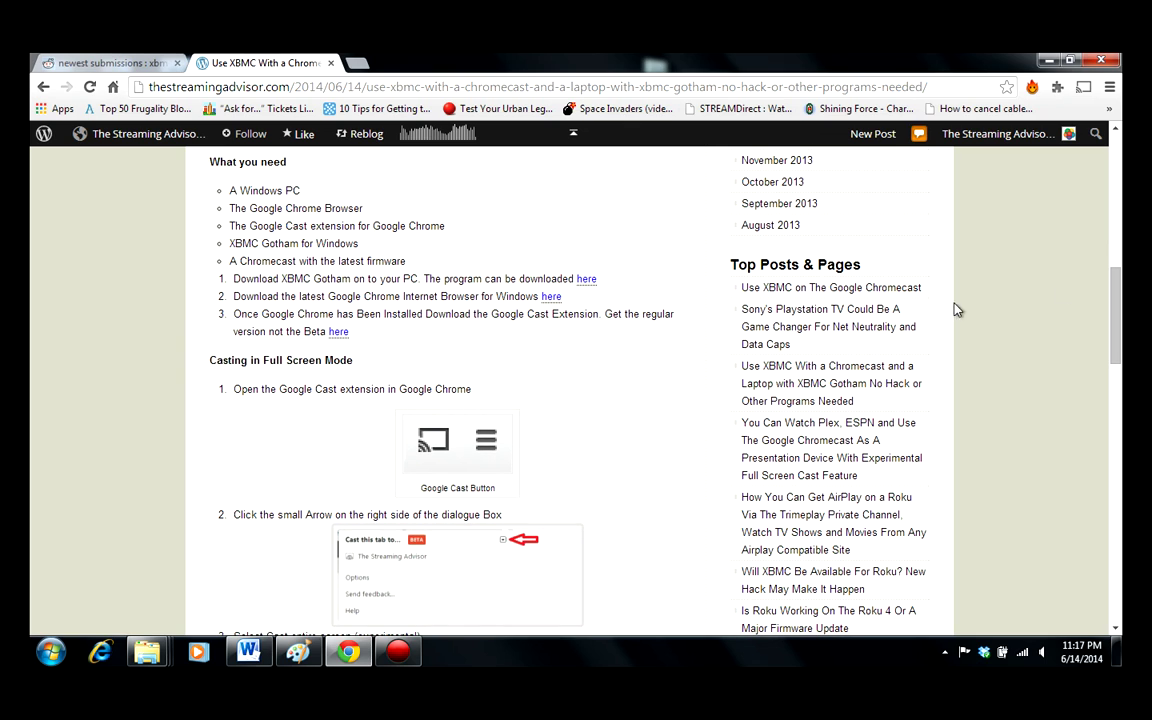
Step: Open the XBMC 13.1 'Gotham' download page in a new tab, then return to the blog post
{"action": "left_click", "coordinate": [587, 280]}
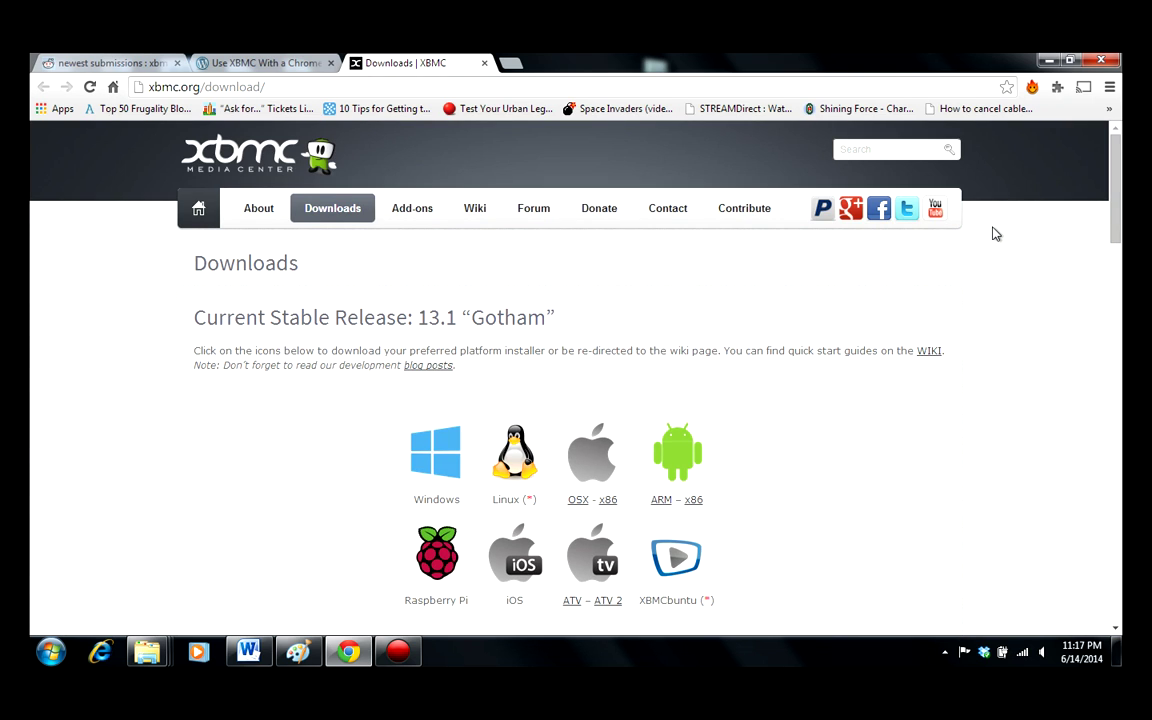
{"action": "scroll", "coordinate": [957, 339], "scroll_direction": "down", "scroll_amount": 2}
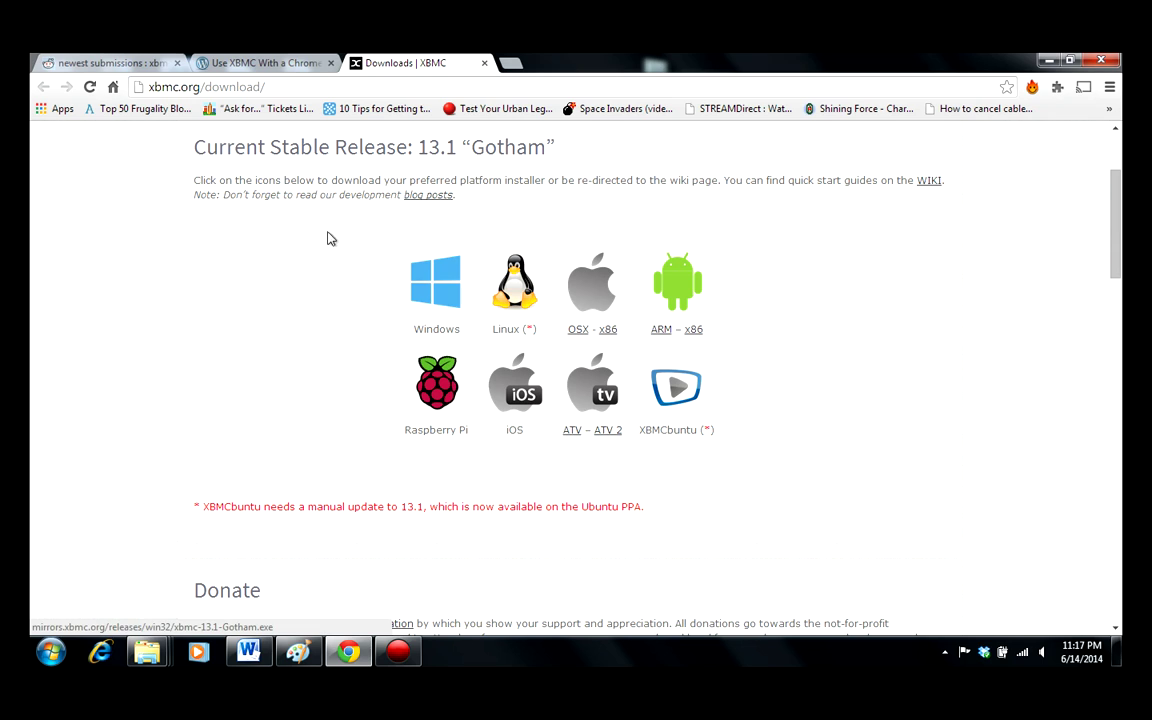
{"action": "left_click", "coordinate": [256, 66]}
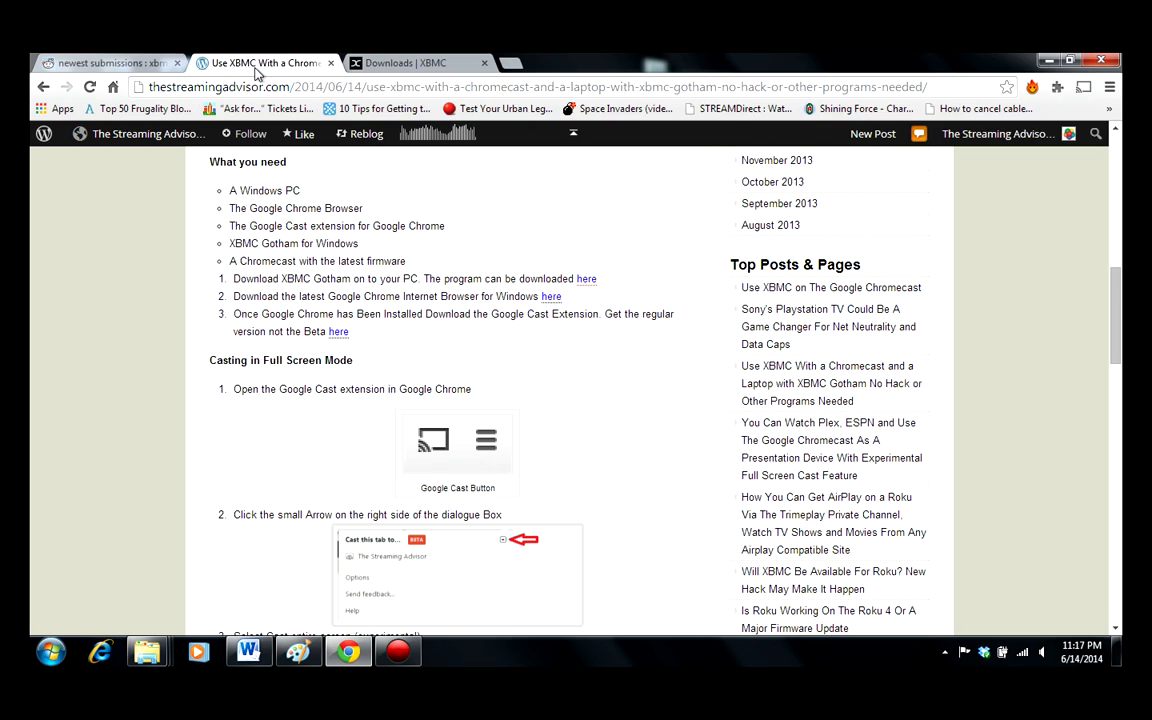
Step: Open Google's Chrome download page, dismiss its Terms of Service prompt, and return to the XBMC article
{"action": "left_click", "coordinate": [550, 298]}
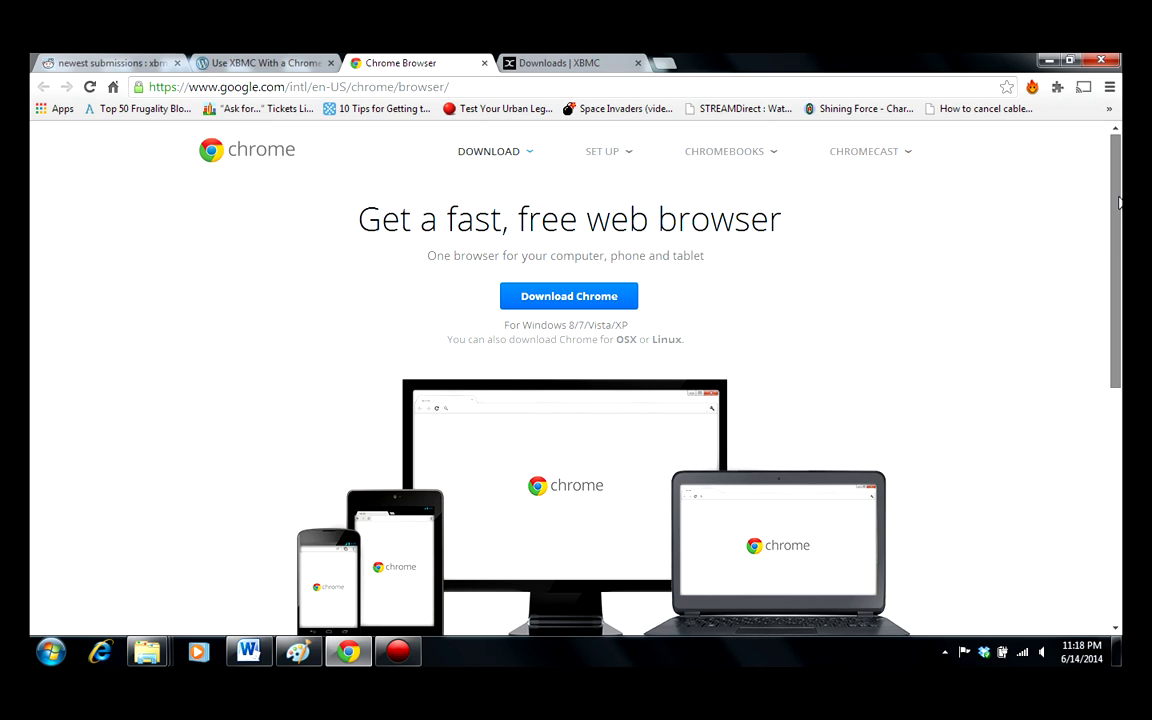
{"action": "left_click_drag", "start_coordinate": [1119, 203], "coordinate": [1119, 215]}
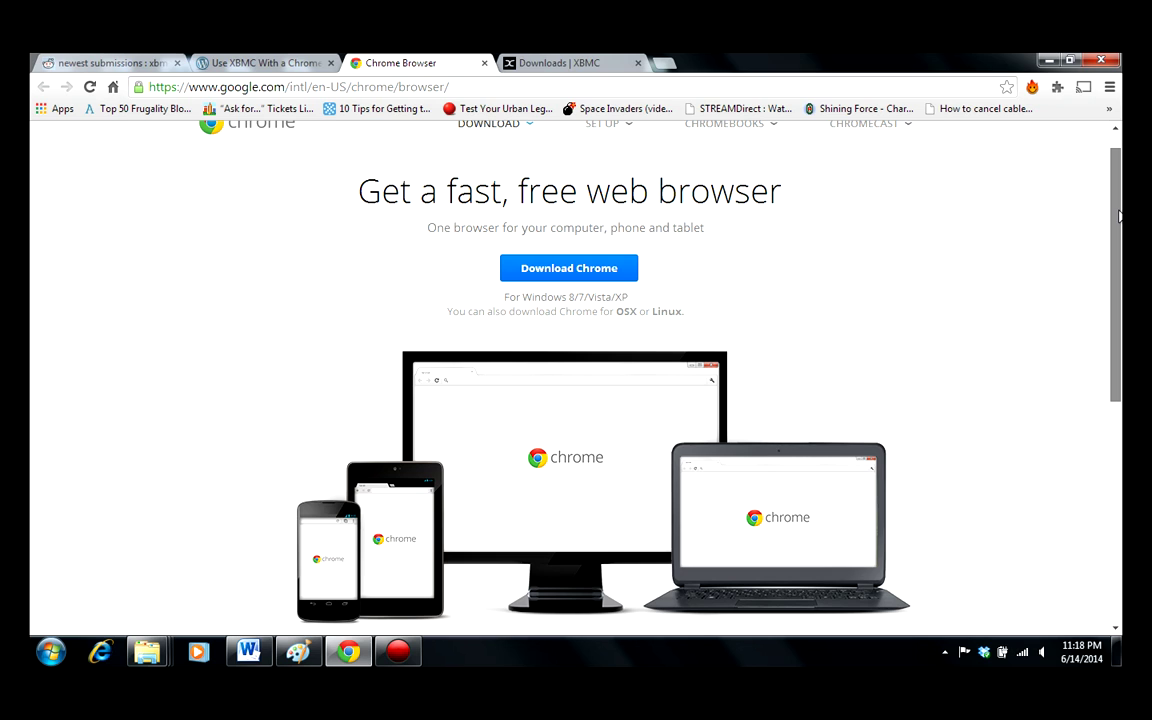
{"action": "left_click_drag", "start_coordinate": [1119, 215], "coordinate": [1120, 240]}
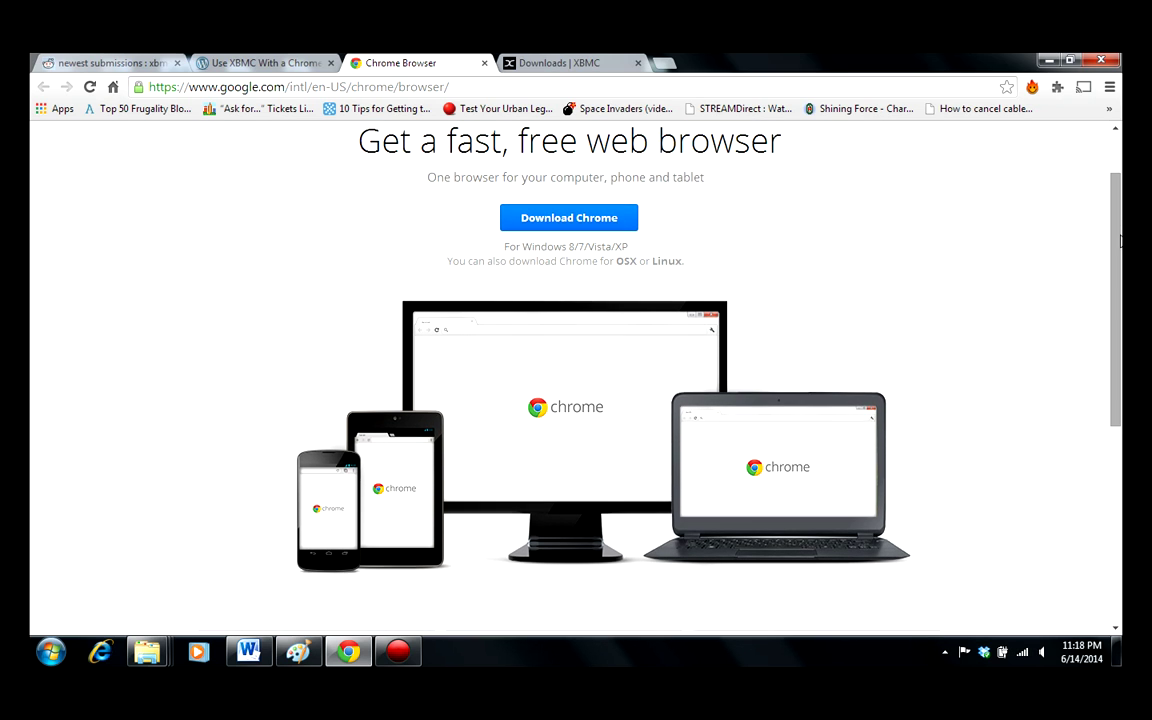
{"action": "left_click", "coordinate": [565, 218]}
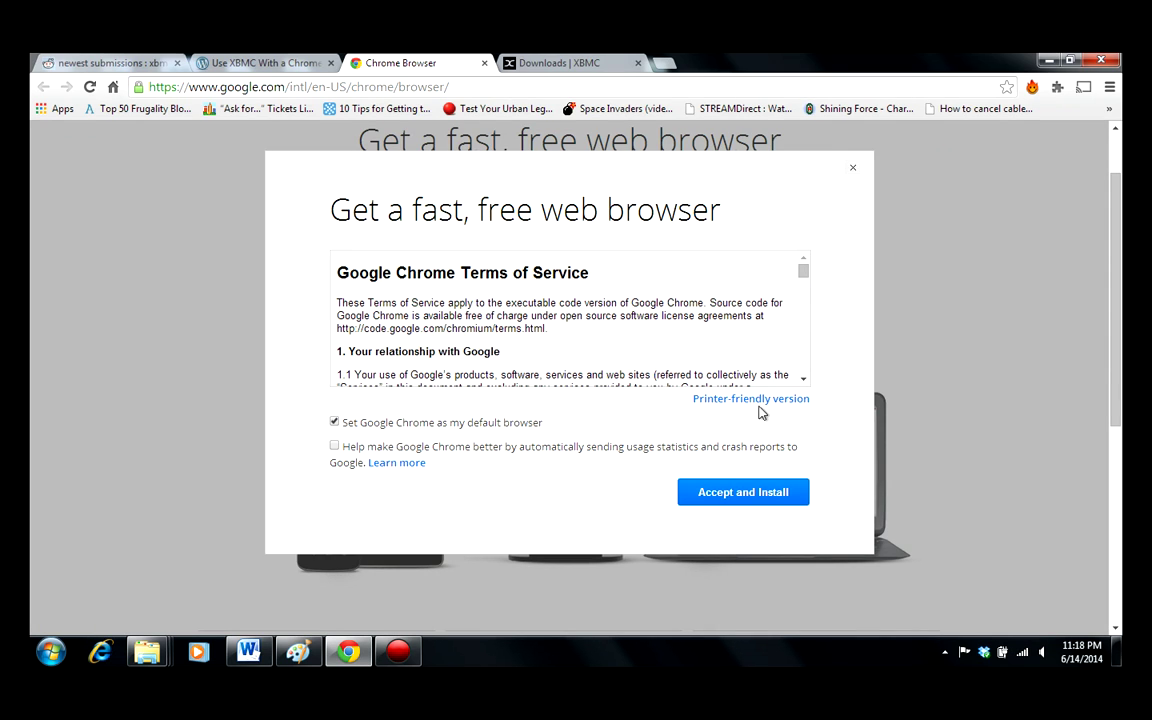
{"action": "left_click", "coordinate": [853, 168]}
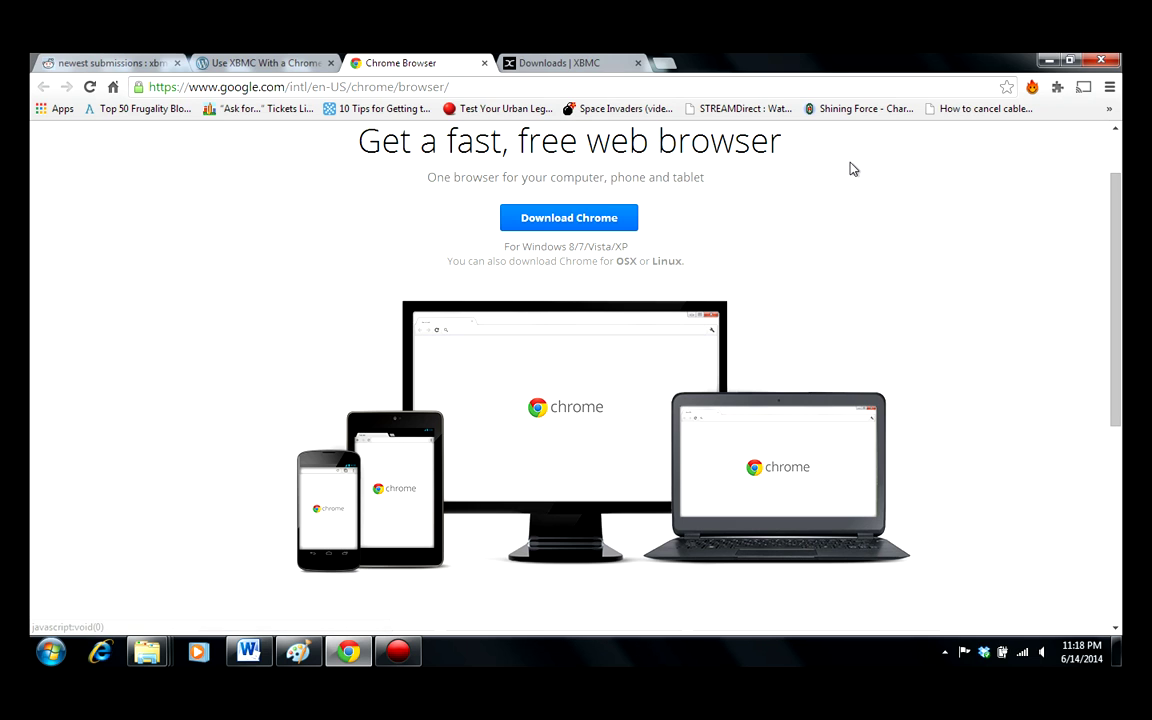
{"action": "left_click", "coordinate": [263, 66]}
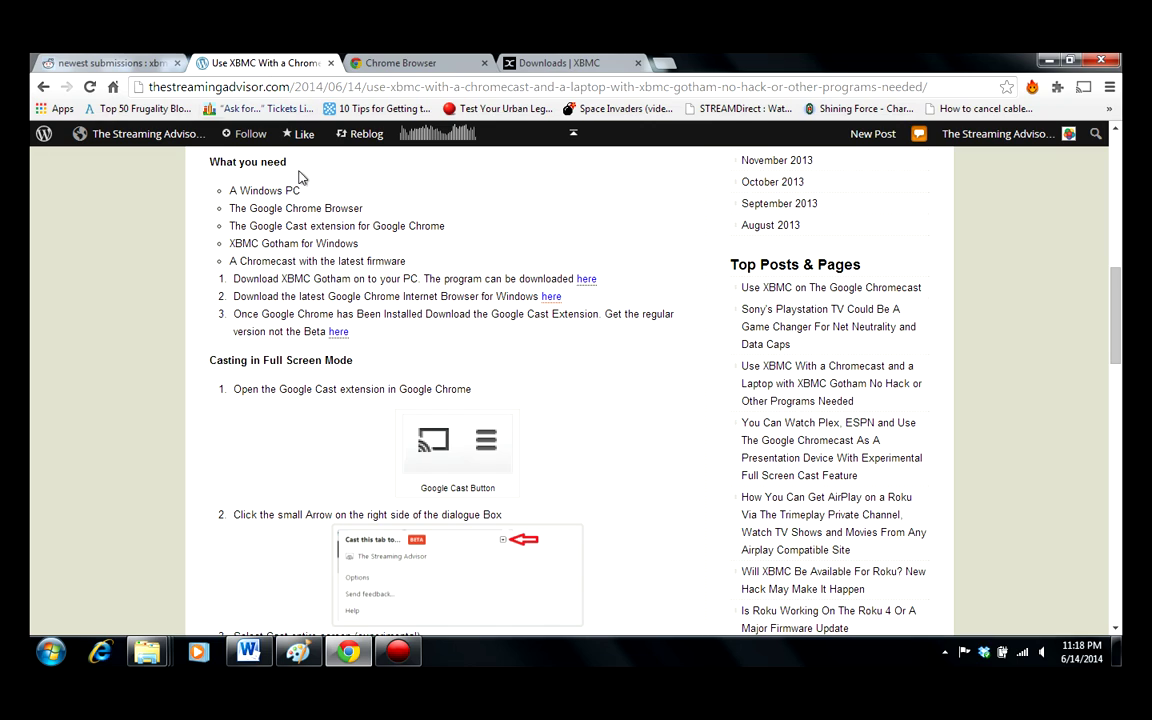
Step: Check the Chrome Web Store 'chromecast' results showing Google Cast already added, then return to the article
{"action": "left_click", "coordinate": [338, 331]}
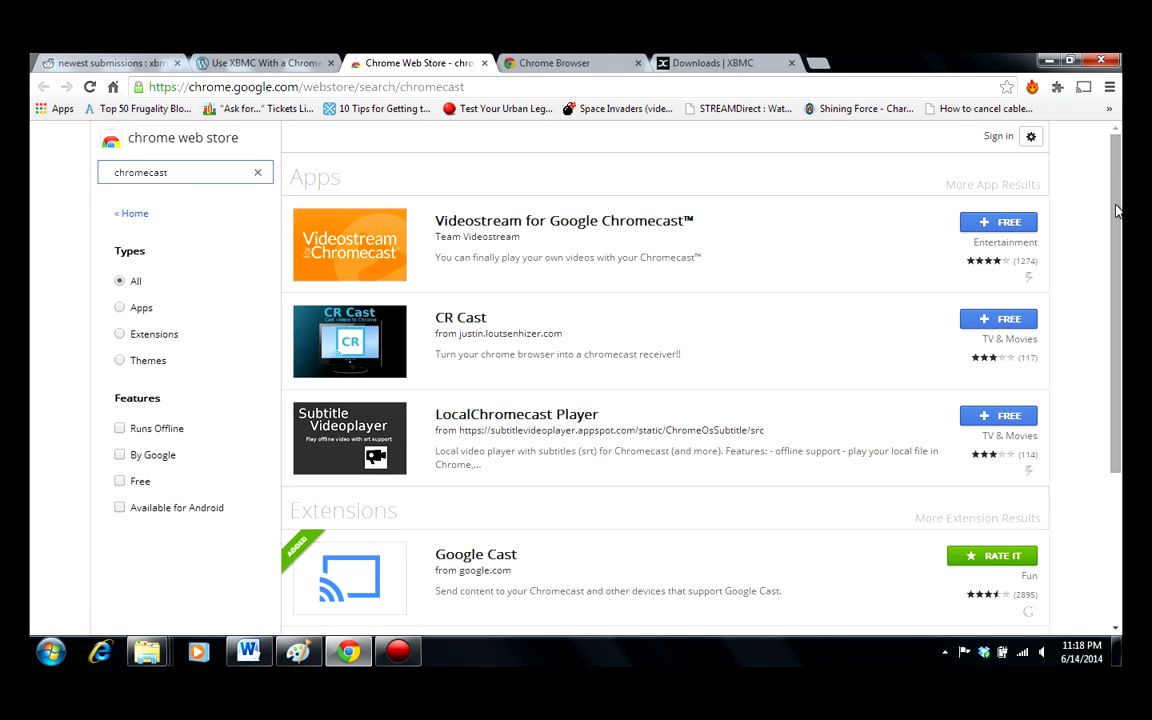
{"action": "left_click_drag", "start_coordinate": [1117, 210], "coordinate": [1120, 361]}
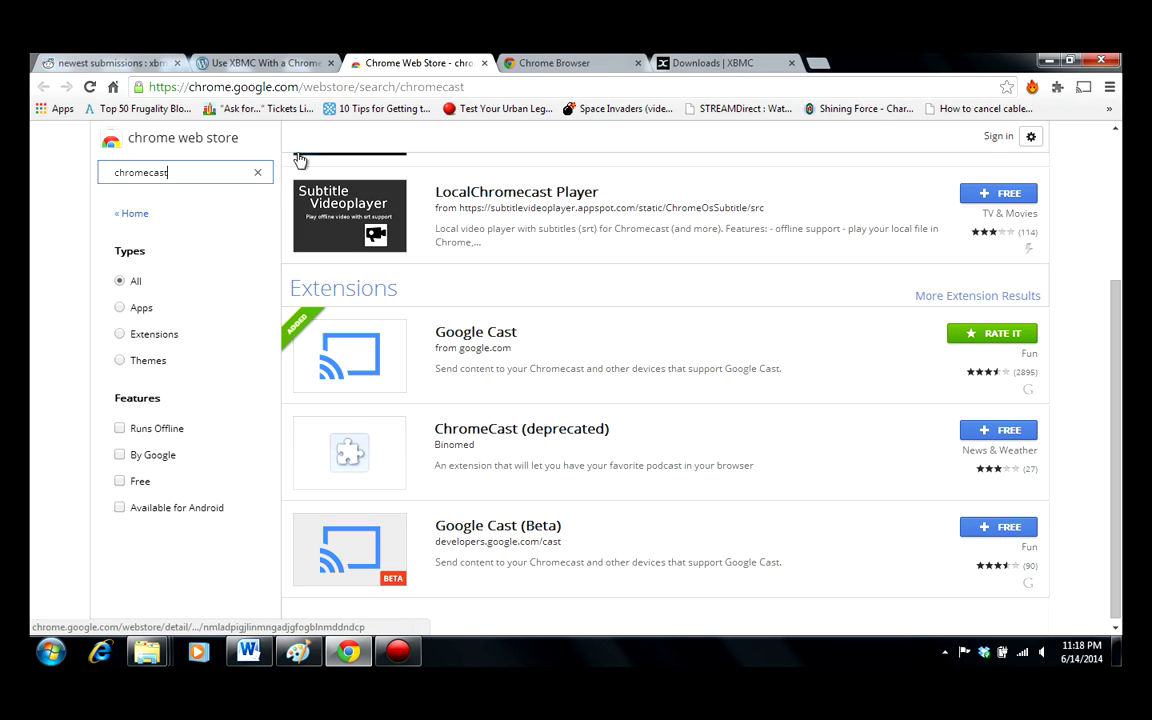
{"action": "left_click", "coordinate": [277, 72]}
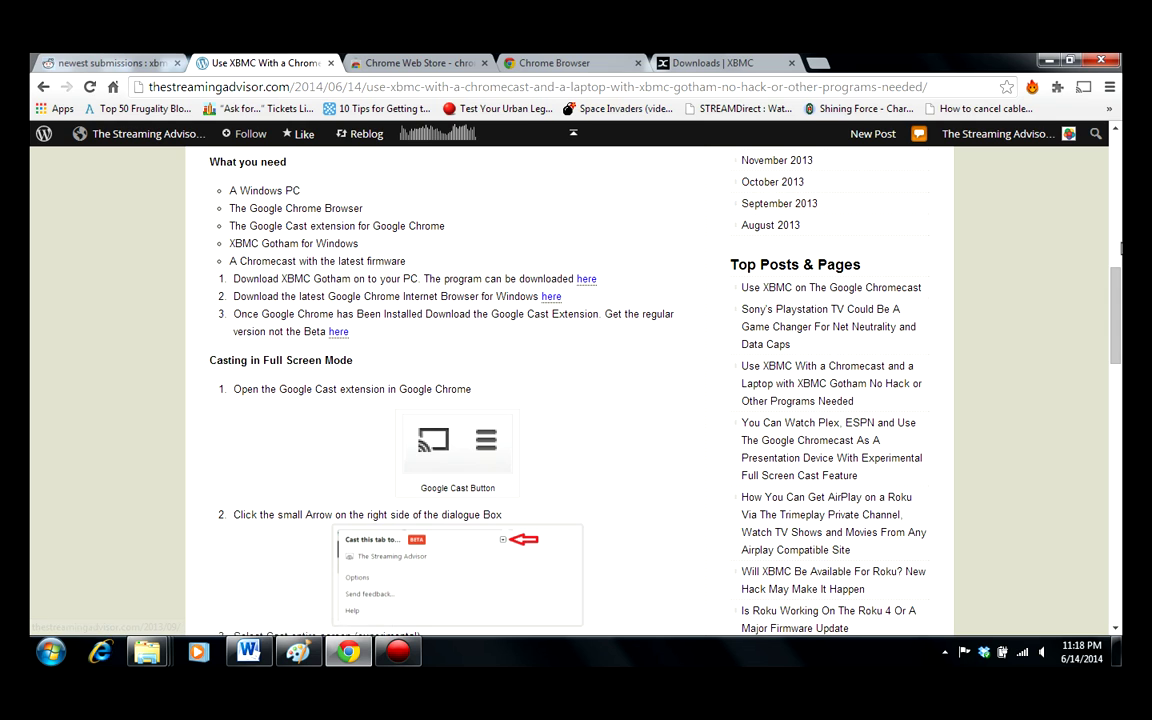
Step: Use Google Cast's 'Cast entire screen (experimental)' mode to cast to The Streaming Advisor
{"action": "scroll", "coordinate": [1118, 280], "scroll_direction": "down", "scroll_amount": 2}
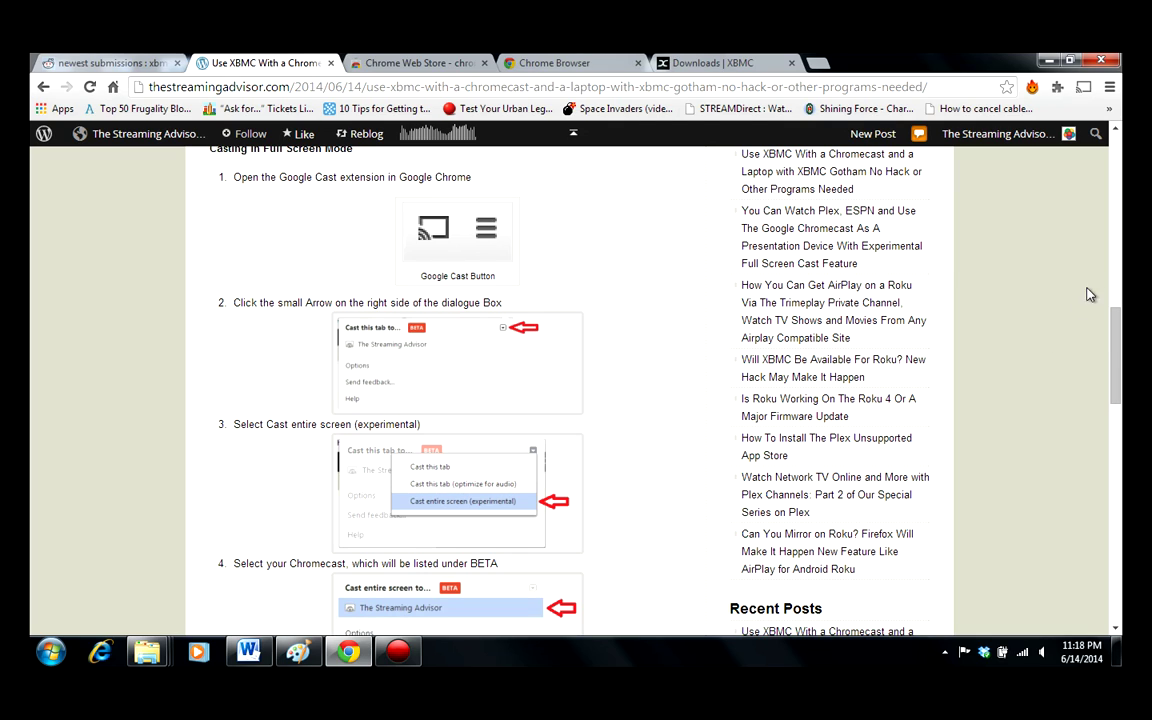
{"action": "left_click", "coordinate": [1085, 90]}
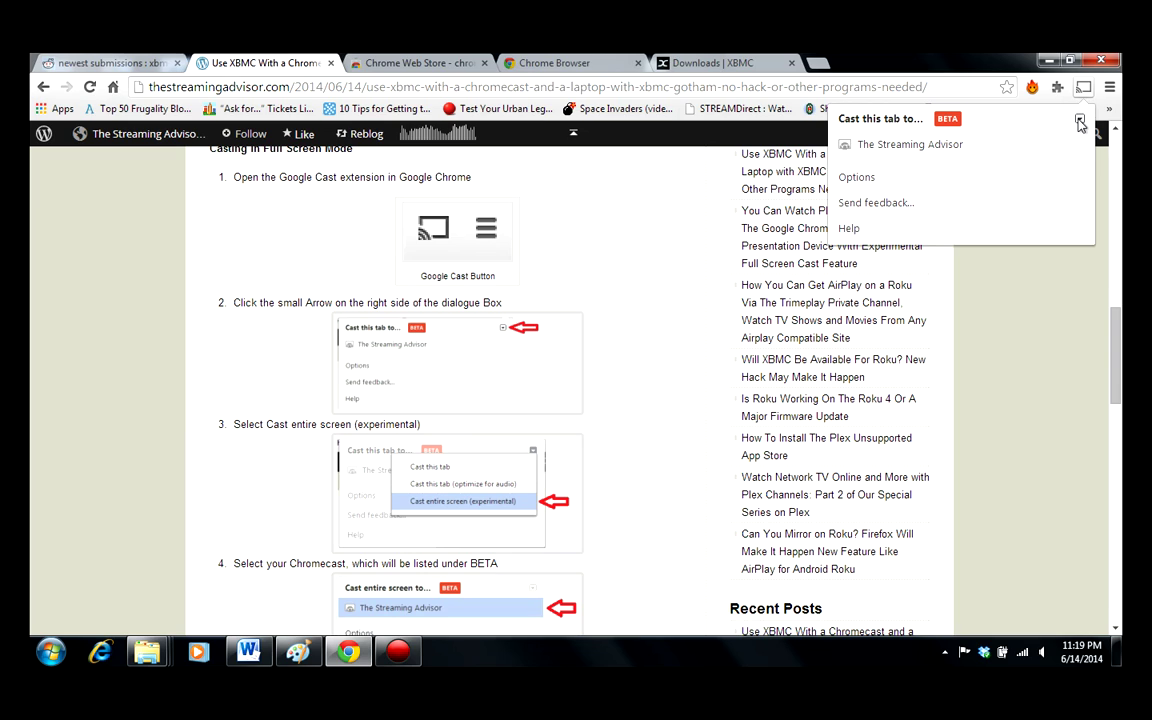
{"action": "left_click", "coordinate": [1080, 120]}
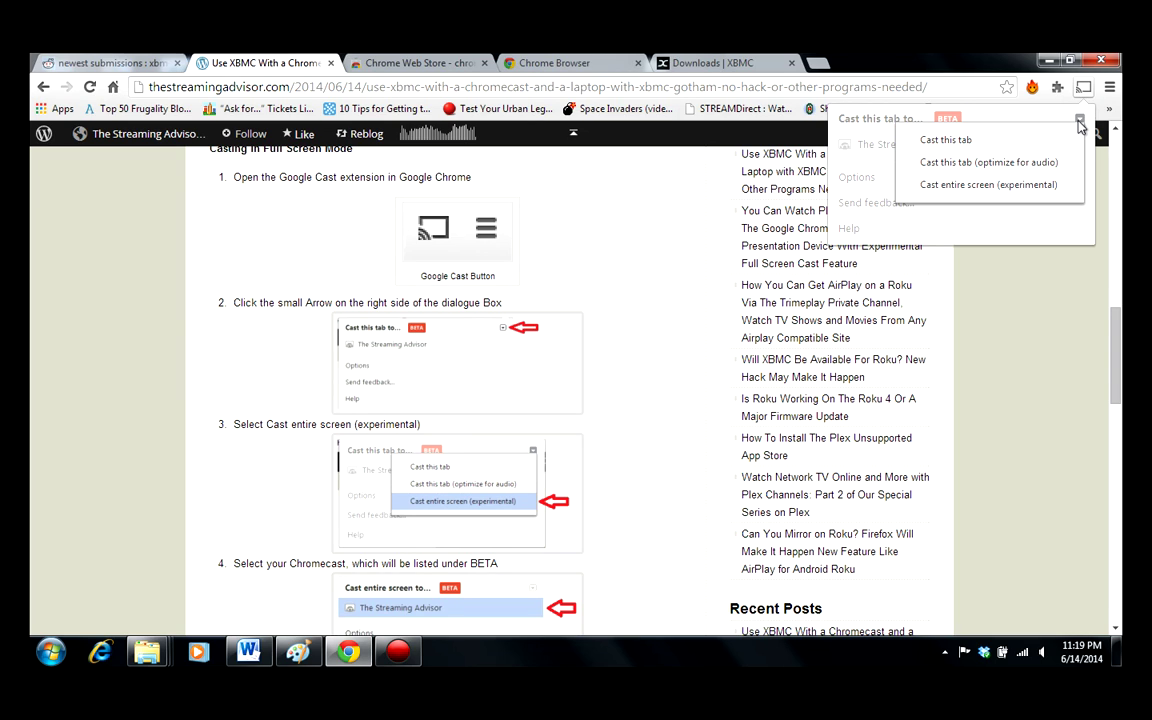
{"action": "left_click", "coordinate": [1062, 190]}
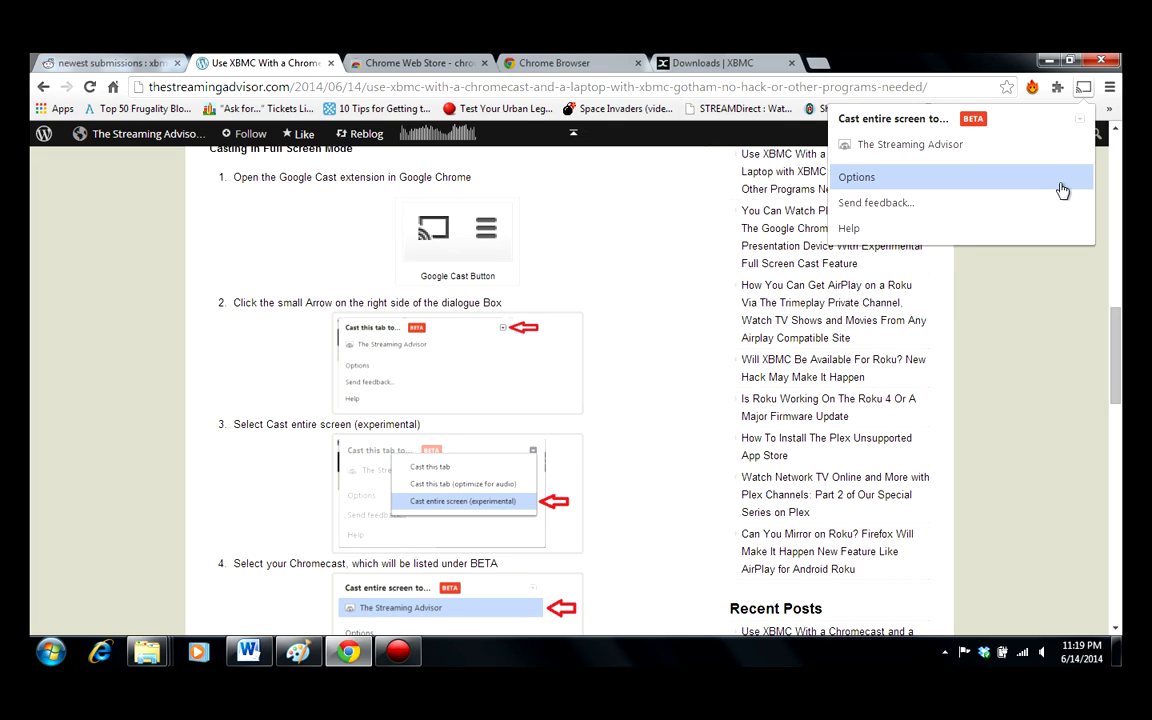
{"action": "left_click", "coordinate": [981, 159]}
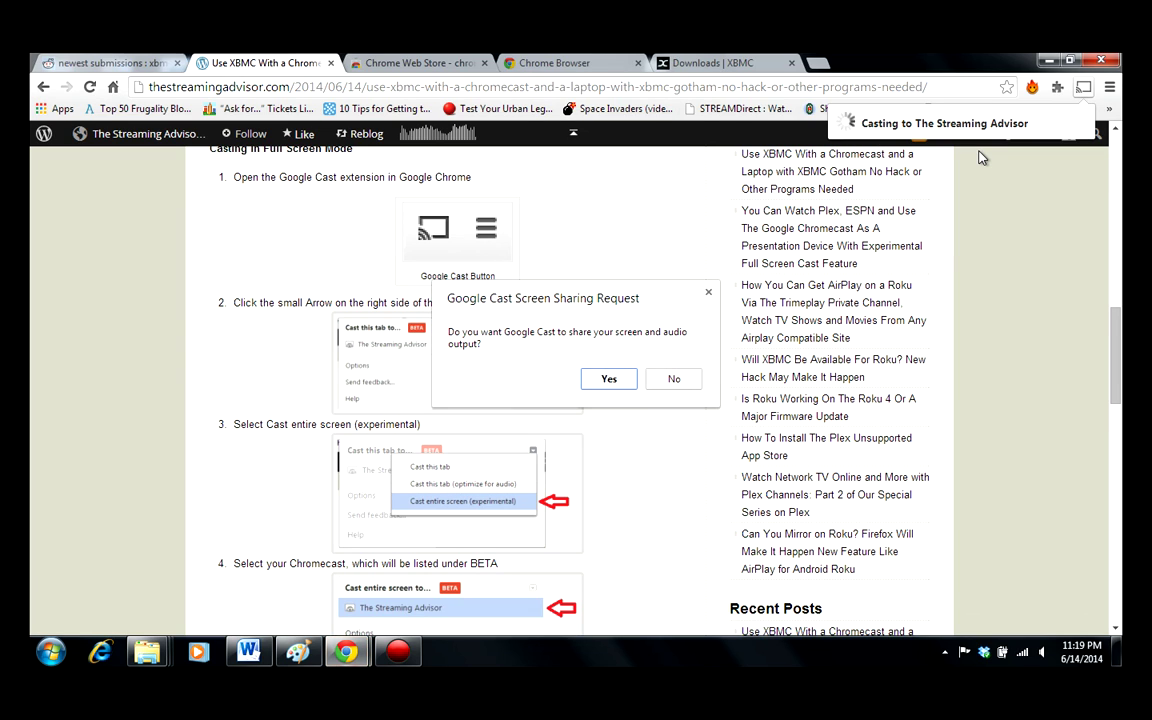
Step: Approve the Screen Sharing Request for screen and audio, then hide the sharing notice bar
{"action": "left_click_drag", "start_coordinate": [571, 289], "coordinate": [599, 211]}
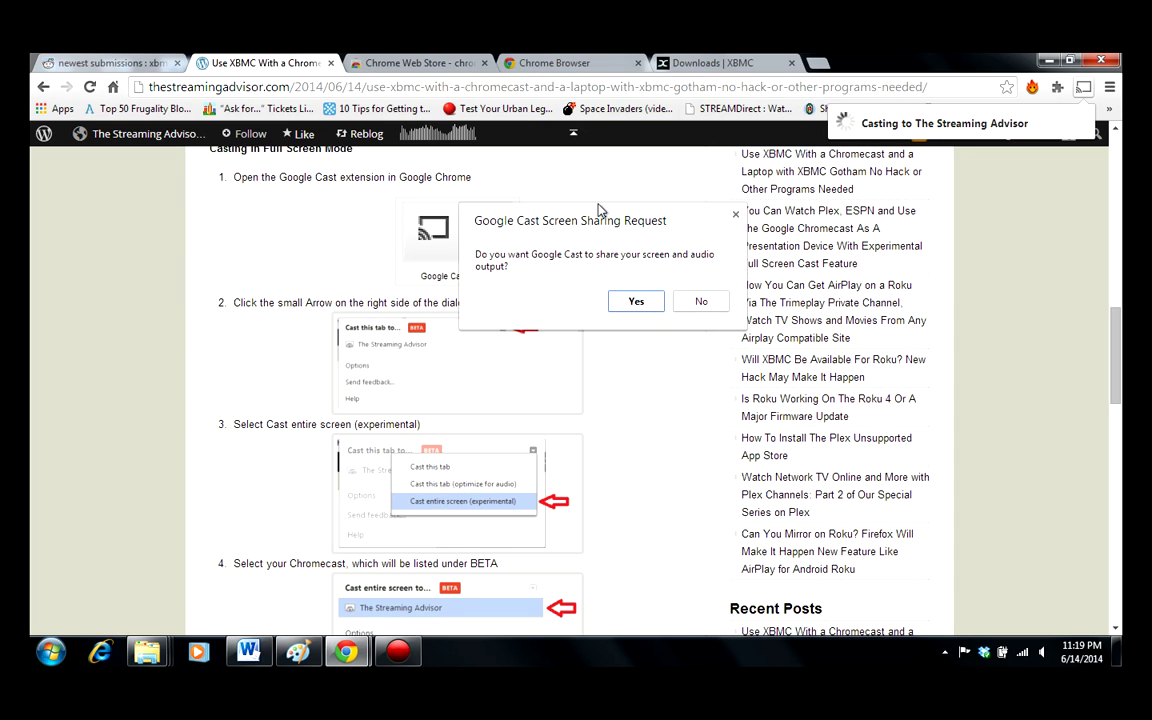
{"action": "left_click", "coordinate": [638, 302]}
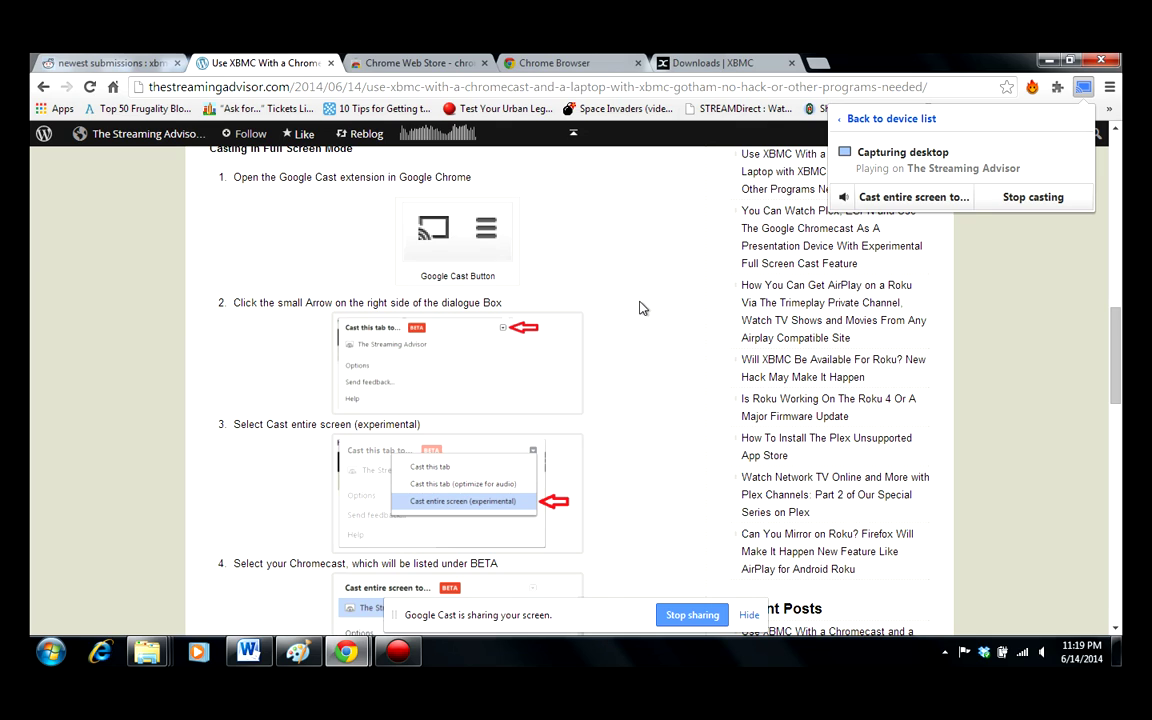
{"action": "left_click", "coordinate": [749, 615]}
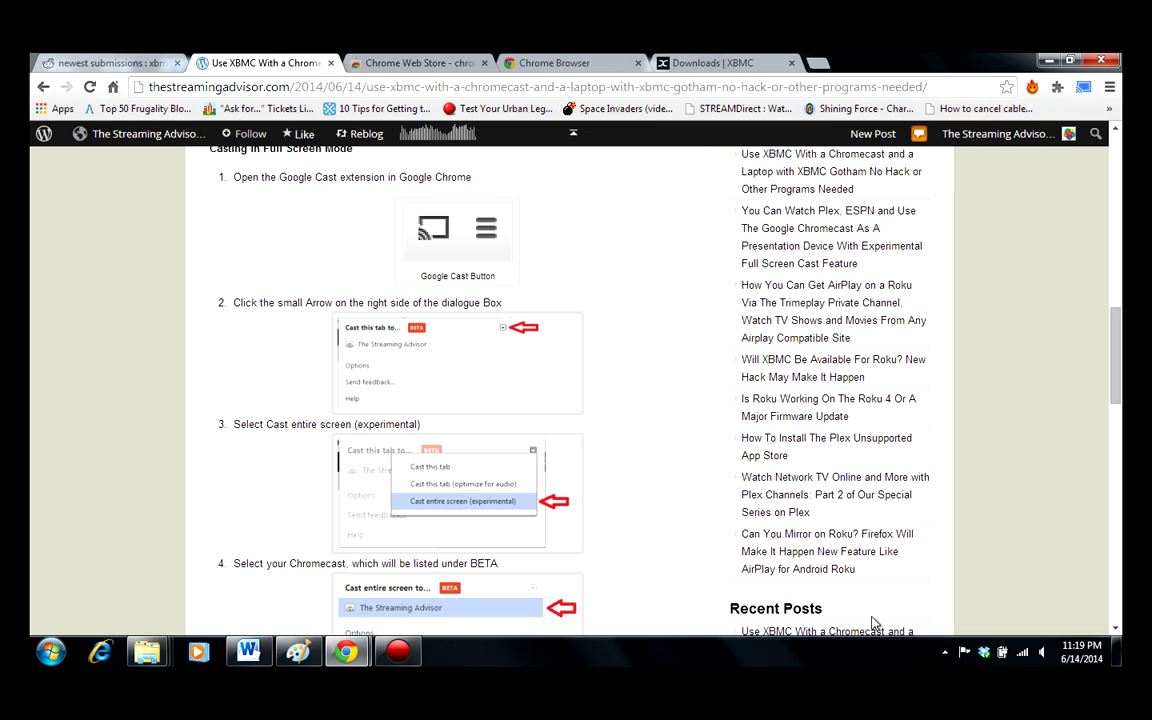
Step: Scroll the article, then launch XBMC from the Windows Start menu
{"action": "left_click_drag", "start_coordinate": [1119, 377], "coordinate": [1119, 421]}
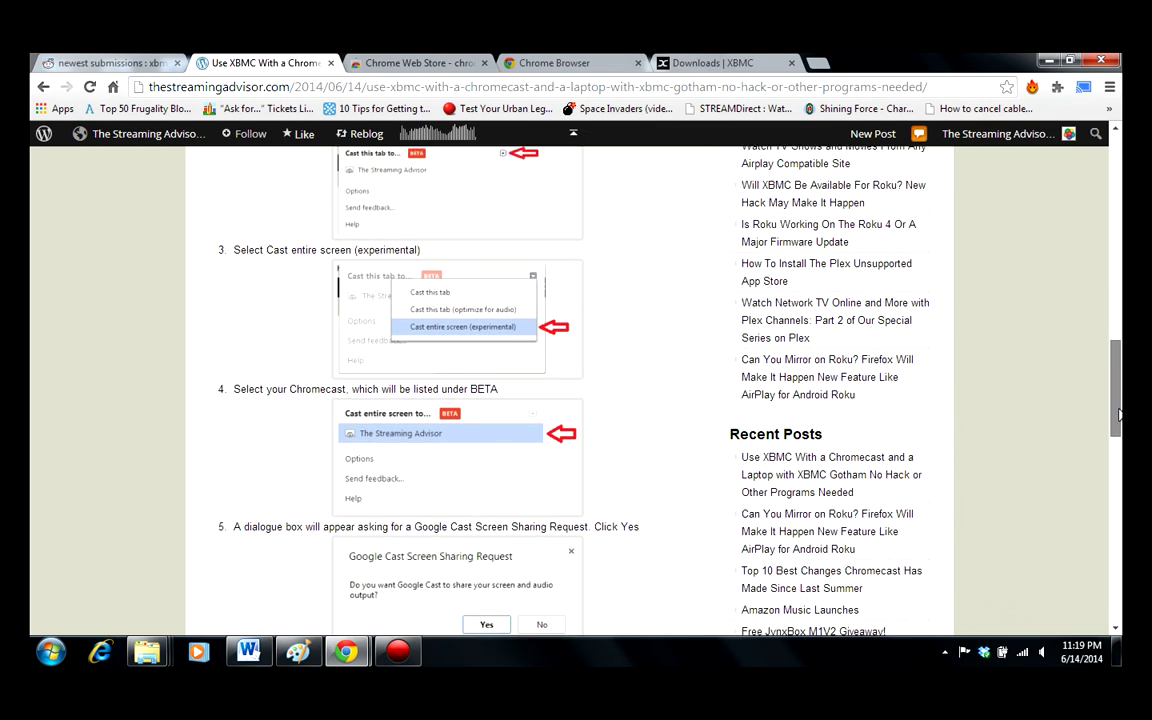
{"action": "left_click", "coordinate": [47, 655]}
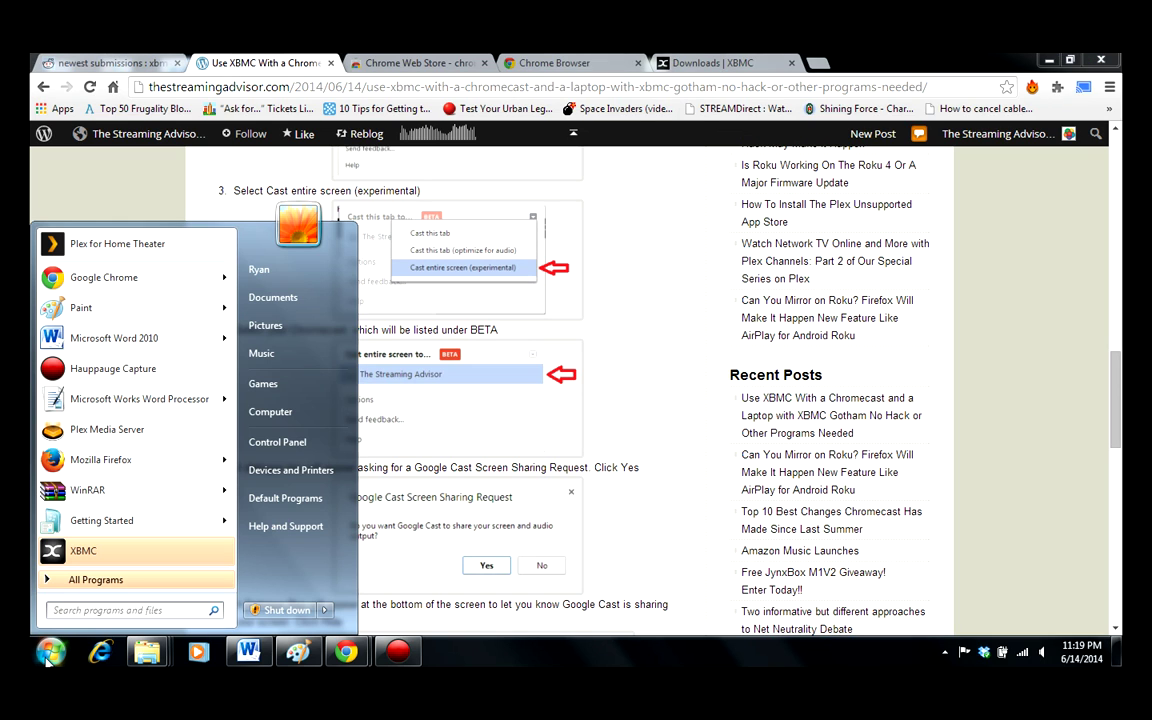
{"action": "left_click", "coordinate": [84, 551]}
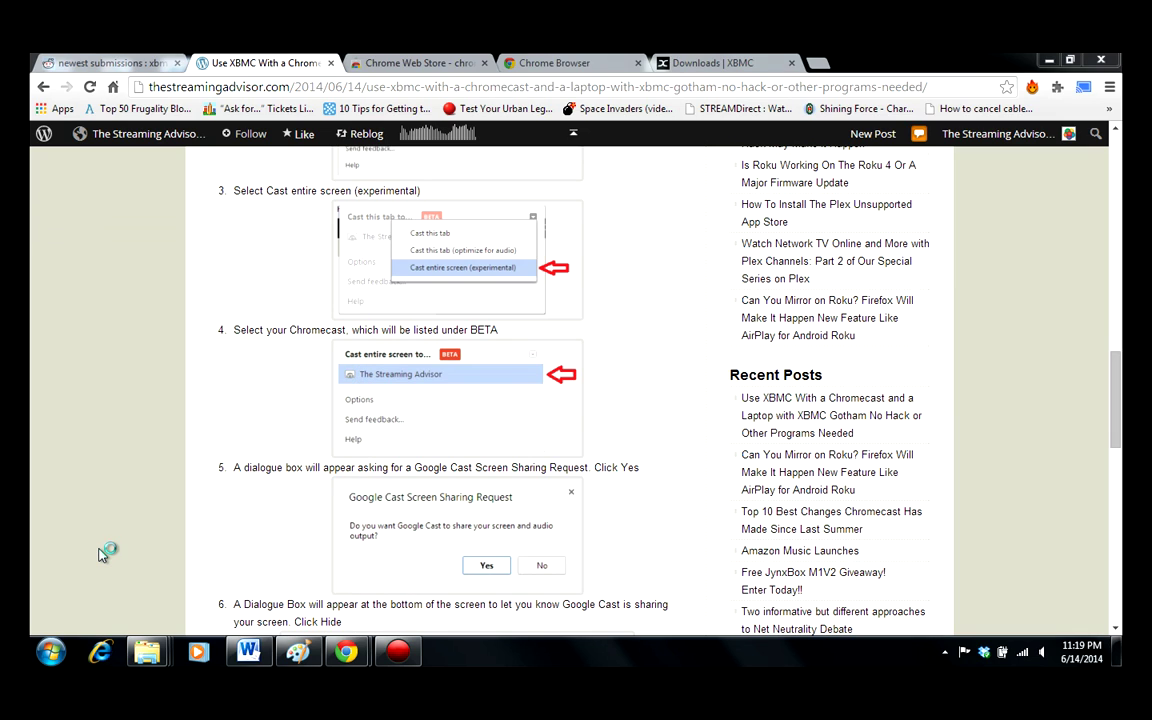